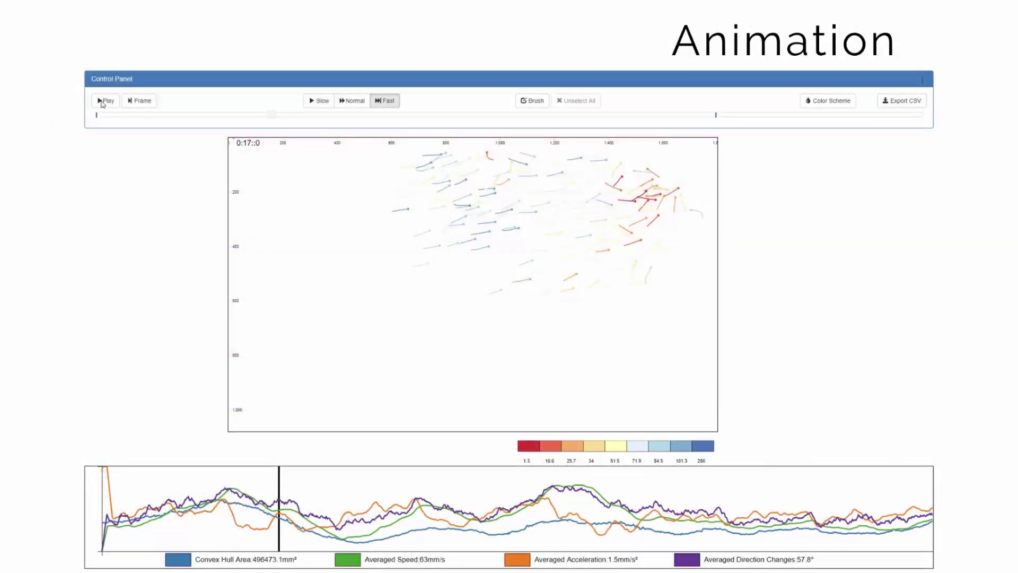
Play the fish-swarm animation, then scrub the timeline ahead and back to earlier moments
left_click(103, 102)
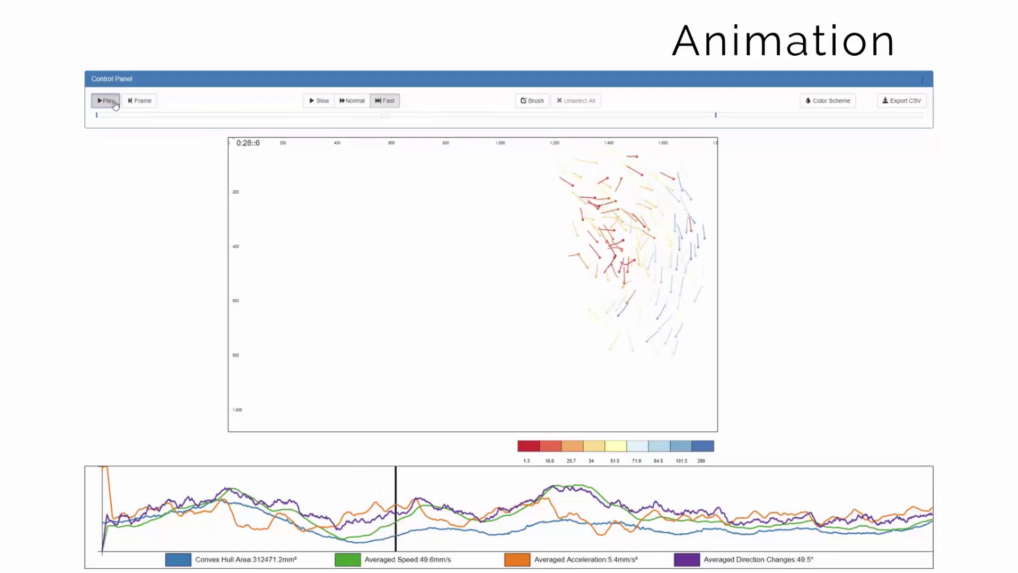
left_click_drag(385, 115, 664, 115)
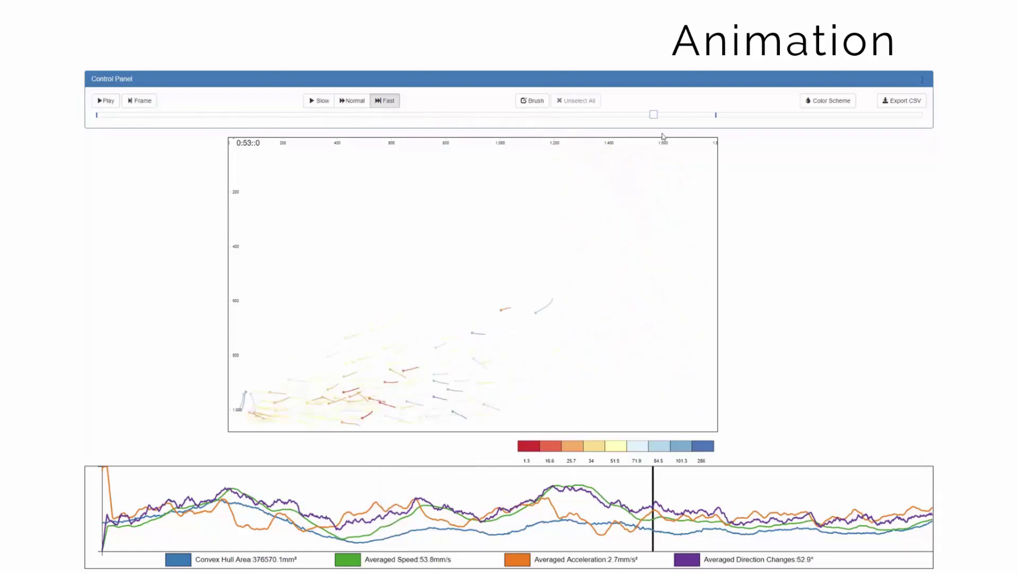
left_click(503, 115)
left_click(343, 115)
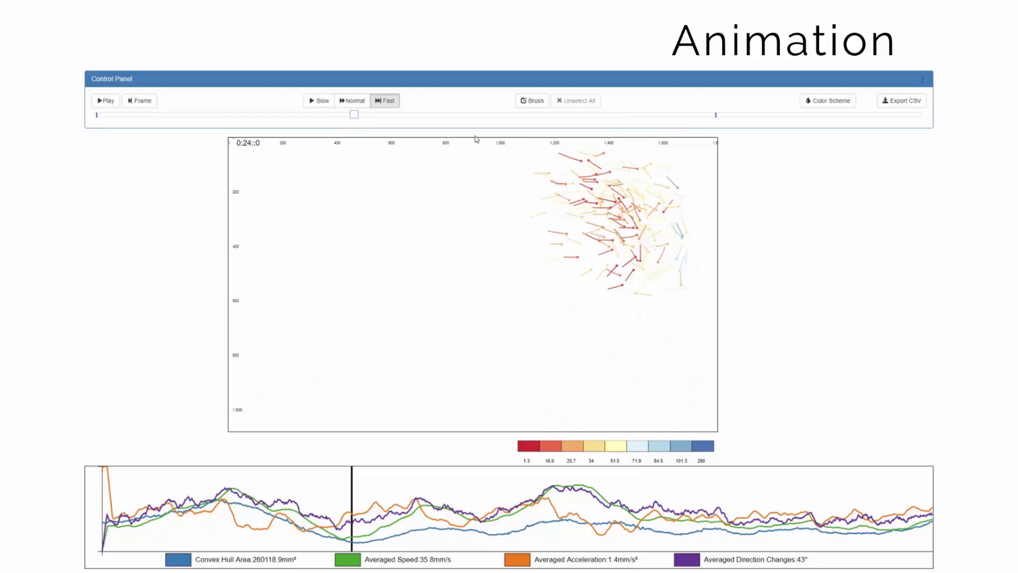
left_click(591, 115)
Jump the animation to around 1:07, then rewind it to 0:10
left_click(334, 115)
left_click(597, 115)
left_click(788, 114)
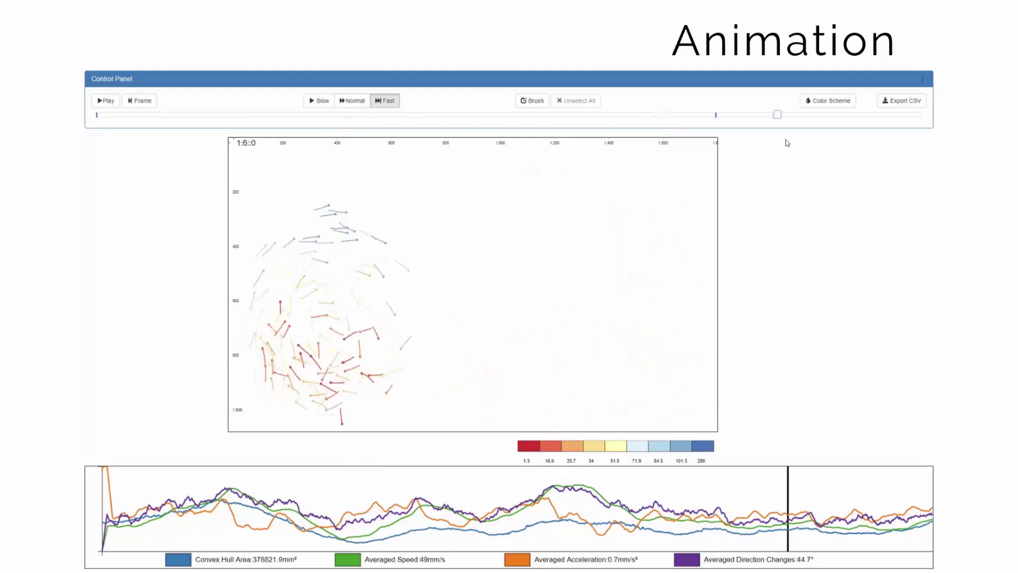
left_click(819, 115)
left_click(362, 115)
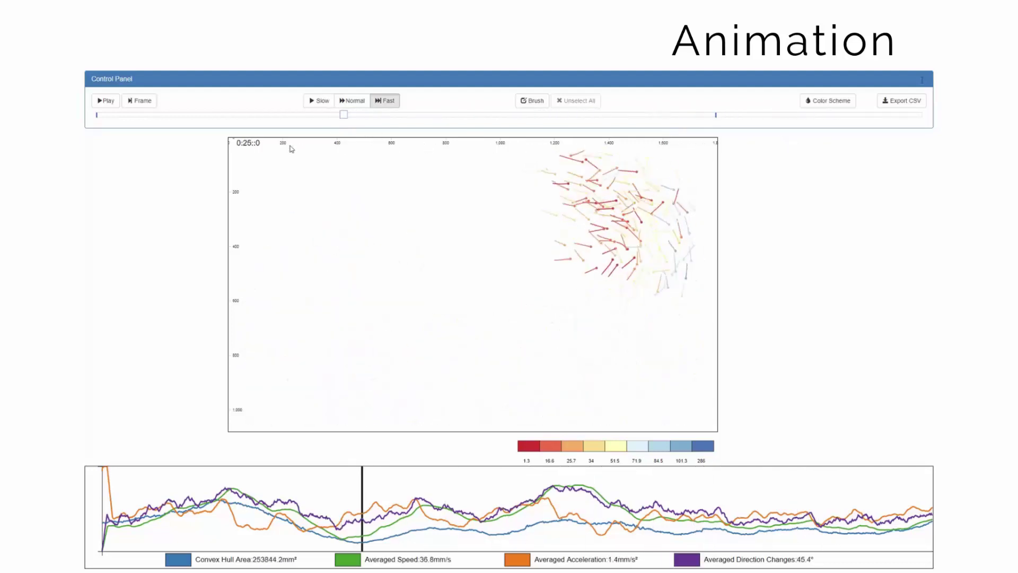
left_click(292, 115)
left_click(362, 116)
left_click(200, 114)
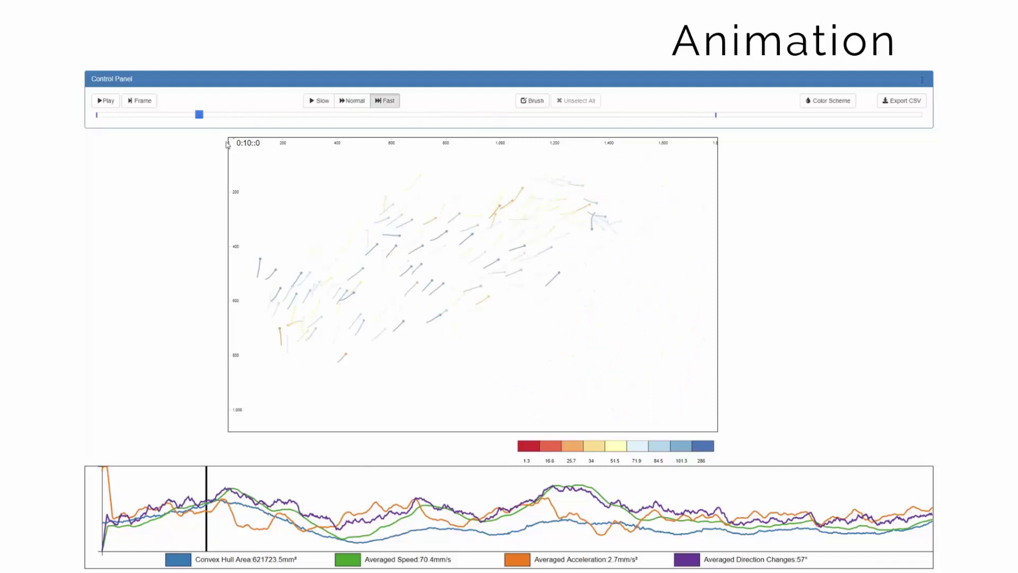